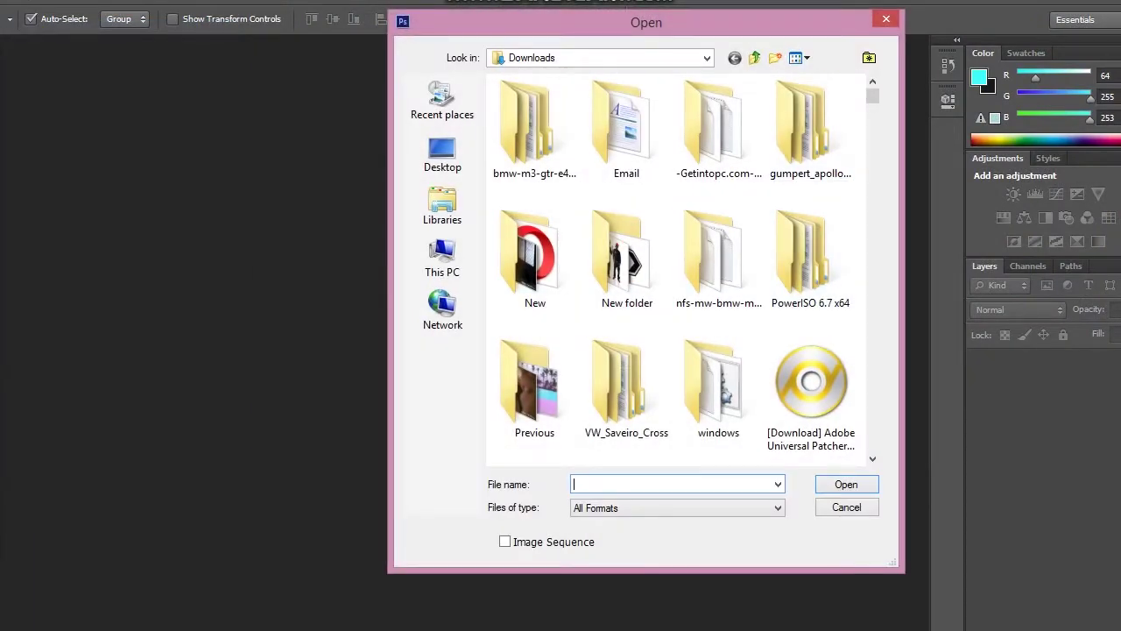
Open 2017-SUPERBOWL-AMG-GT-COUPE_GTC-D.png from the Downloads file list.
{"action": "scroll", "coordinate": [684, 270], "scroll_direction": "down", "scroll_amount": 2}
{"action": "scroll", "coordinate": [683, 270], "scroll_direction": "down", "scroll_amount": 2}
{"action": "scroll", "coordinate": [683, 270], "scroll_direction": "down", "scroll_amount": 2}
{"action": "scroll", "coordinate": [683, 269], "scroll_direction": "down", "scroll_amount": 2}
{"action": "scroll", "coordinate": [683, 270], "scroll_direction": "down", "scroll_amount": 1}
{"action": "scroll", "coordinate": [683, 270], "scroll_direction": "down", "scroll_amount": 2}
{"action": "scroll", "coordinate": [684, 270], "scroll_direction": "down", "scroll_amount": 1}
{"action": "scroll", "coordinate": [684, 270], "scroll_direction": "down", "scroll_amount": 1}
{"action": "scroll", "coordinate": [683, 270], "scroll_direction": "down", "scroll_amount": 1}
{"action": "scroll", "coordinate": [683, 270], "scroll_direction": "down", "scroll_amount": 2}
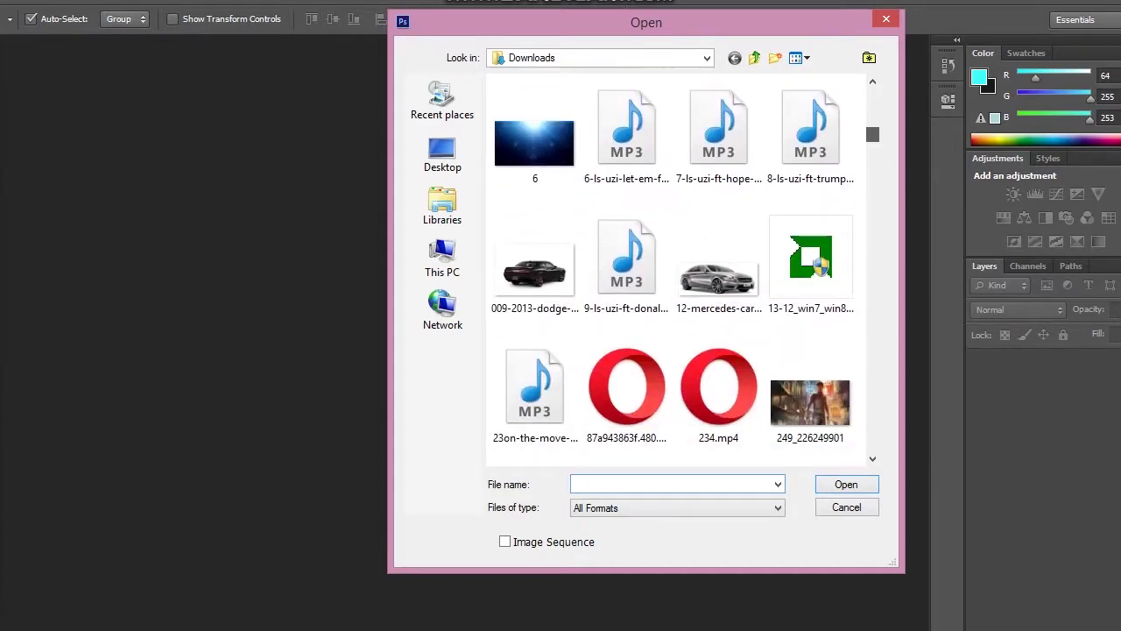
{"action": "scroll", "coordinate": [684, 269], "scroll_direction": "down", "scroll_amount": 1}
{"action": "scroll", "coordinate": [683, 270], "scroll_direction": "down", "scroll_amount": 1}
{"action": "scroll", "coordinate": [684, 270], "scroll_direction": "down", "scroll_amount": 2}
{"action": "scroll", "coordinate": [683, 270], "scroll_direction": "down", "scroll_amount": 1}
{"action": "scroll", "coordinate": [683, 270], "scroll_direction": "down", "scroll_amount": 1}
{"action": "scroll", "coordinate": [683, 270], "scroll_direction": "down", "scroll_amount": 1}
{"action": "scroll", "coordinate": [683, 270], "scroll_direction": "down", "scroll_amount": 1}
{"action": "scroll", "coordinate": [684, 270], "scroll_direction": "down", "scroll_amount": 2}
{"action": "scroll", "coordinate": [684, 269], "scroll_direction": "down", "scroll_amount": 3}
{"action": "scroll", "coordinate": [683, 269], "scroll_direction": "down", "scroll_amount": 3}
{"action": "scroll", "coordinate": [683, 270], "scroll_direction": "down", "scroll_amount": 2}
{"action": "scroll", "coordinate": [683, 270], "scroll_direction": "up", "scroll_amount": 2}
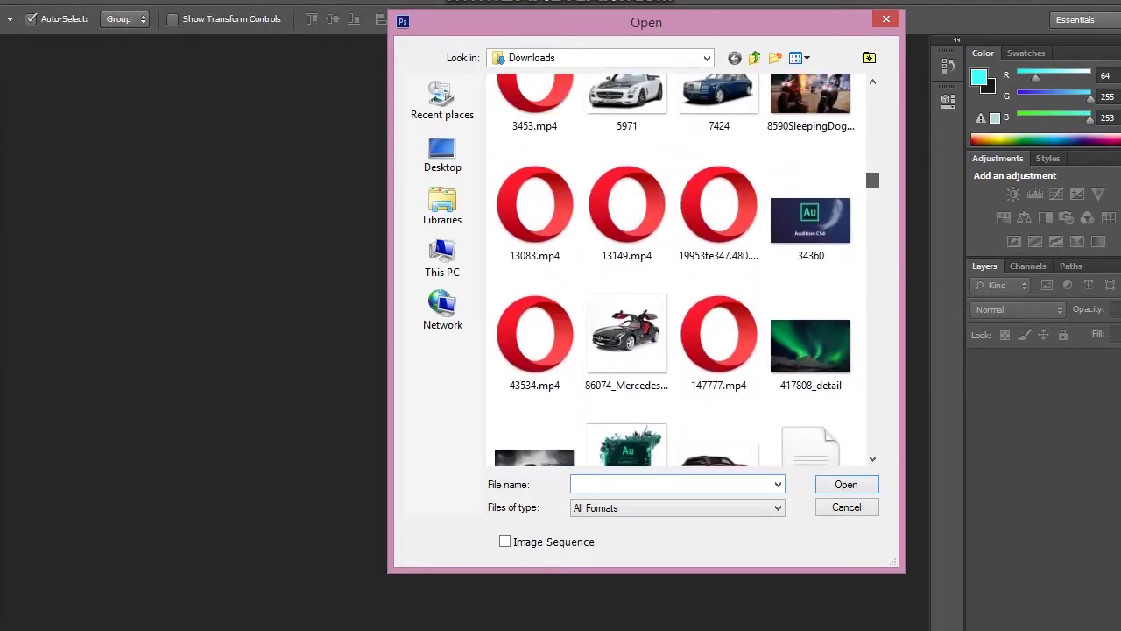
{"action": "scroll", "coordinate": [684, 270], "scroll_direction": "up", "scroll_amount": 4}
{"action": "scroll", "coordinate": [683, 270], "scroll_direction": "down", "scroll_amount": 1}
{"action": "scroll", "coordinate": [683, 270], "scroll_direction": "down", "scroll_amount": 1}
{"action": "scroll", "coordinate": [683, 269], "scroll_direction": "down", "scroll_amount": 1}
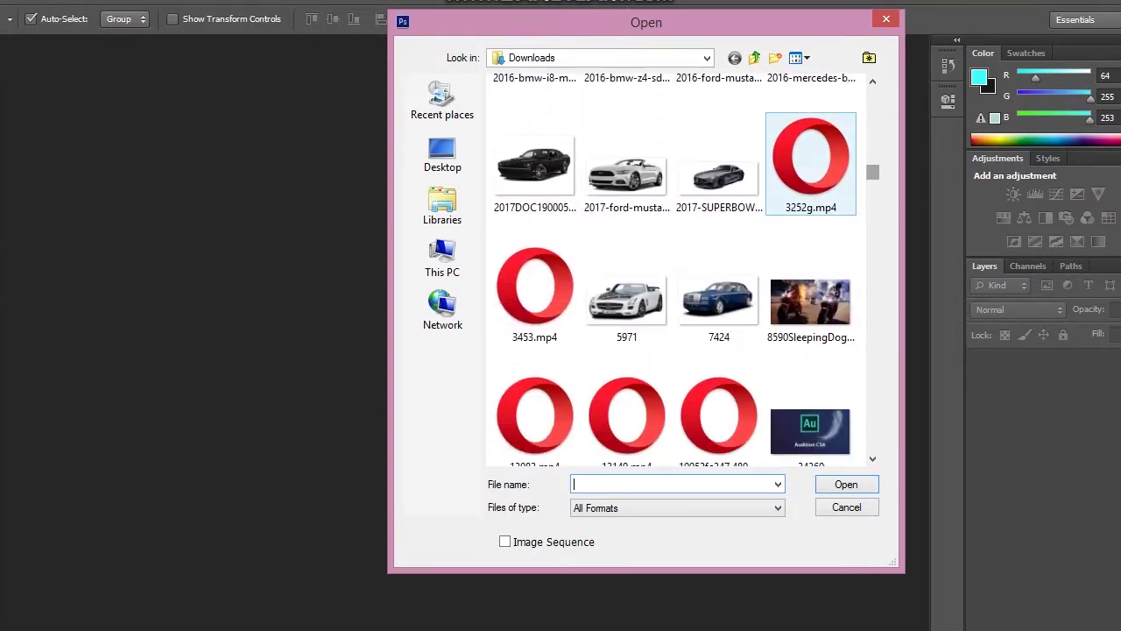
{"action": "double_click", "coordinate": [718, 170]}
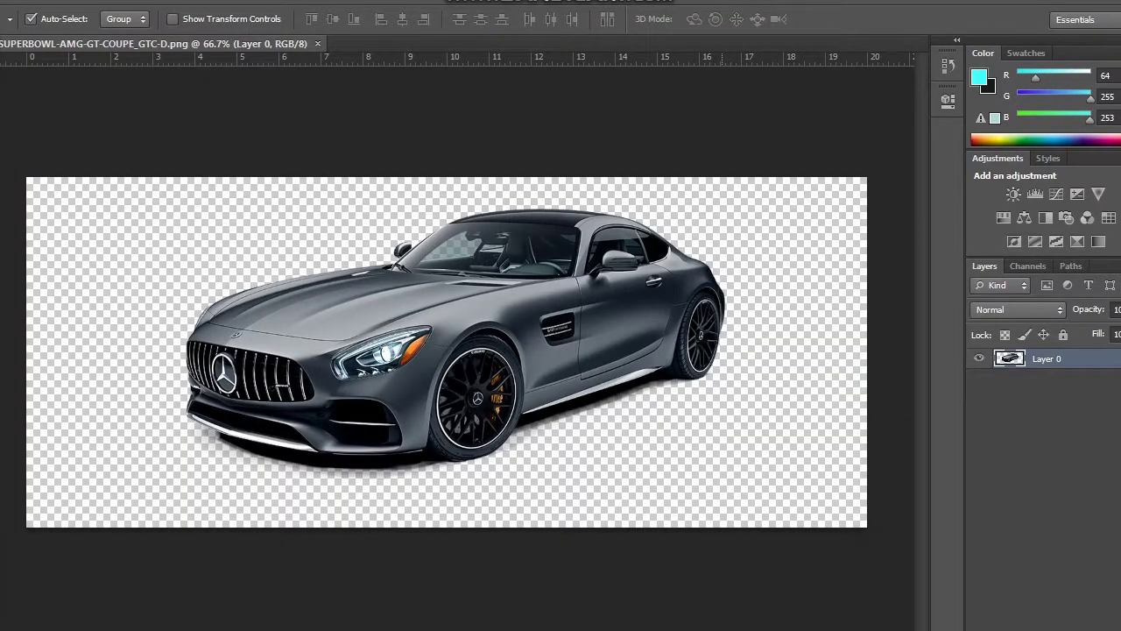
Apply Lock All to the car layer and select the plain freehand Lasso Tool.
{"action": "left_click", "coordinate": [1063, 334]}
{"action": "left_click", "coordinate": [2, 110]}
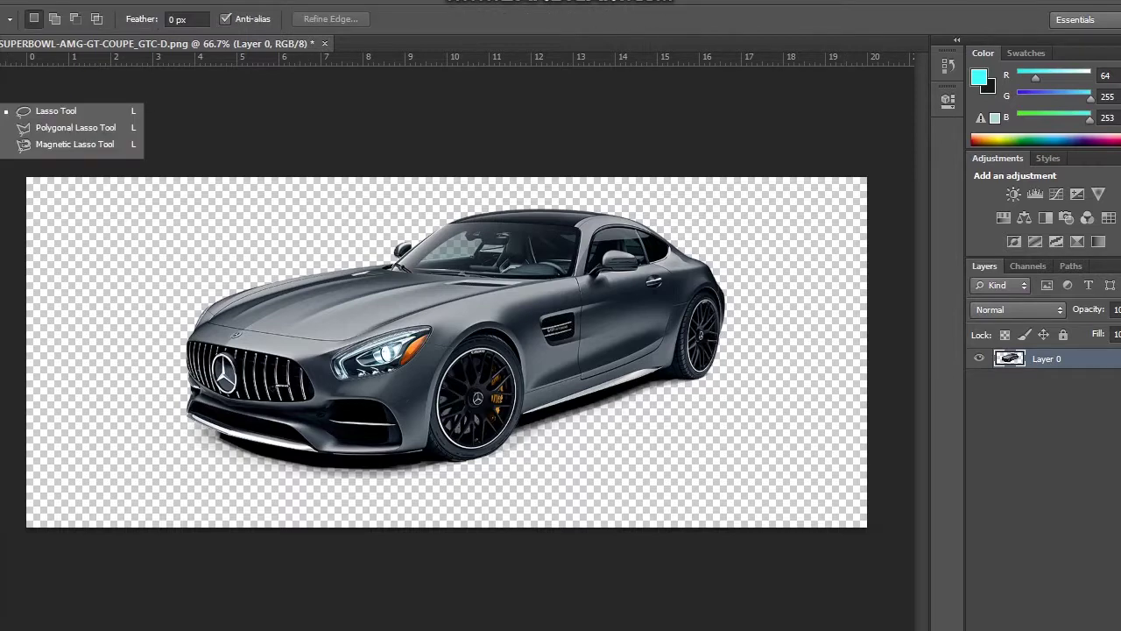
{"action": "left_click", "coordinate": [55, 110]}
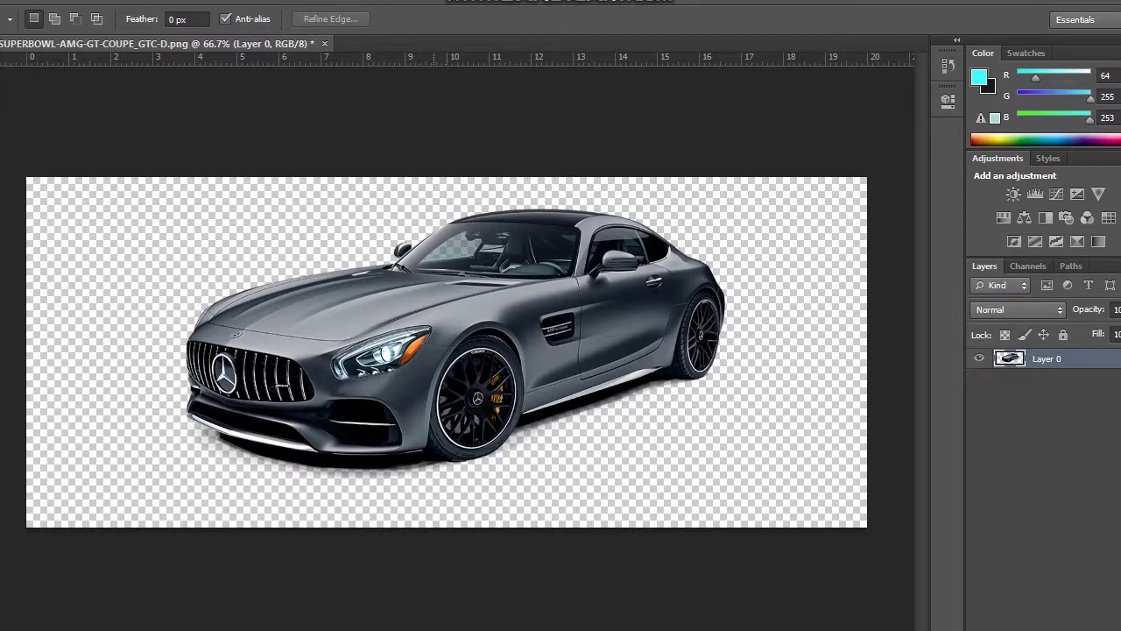
Trace a loose lasso outline around the car, close it, then deselect with Ctrl+D.
{"action": "left_click_drag", "start_coordinate": [429, 220], "coordinate": [409, 225]}
{"action": "mouse_move", "coordinate": [348, 257]}
{"action": "left_mouse_down"}
{"action": "mouse_move", "coordinate": [219, 268]}
{"action": "mouse_move", "coordinate": [142, 305]}
{"action": "mouse_move", "coordinate": [153, 394]}
{"action": "left_mouse_up"}
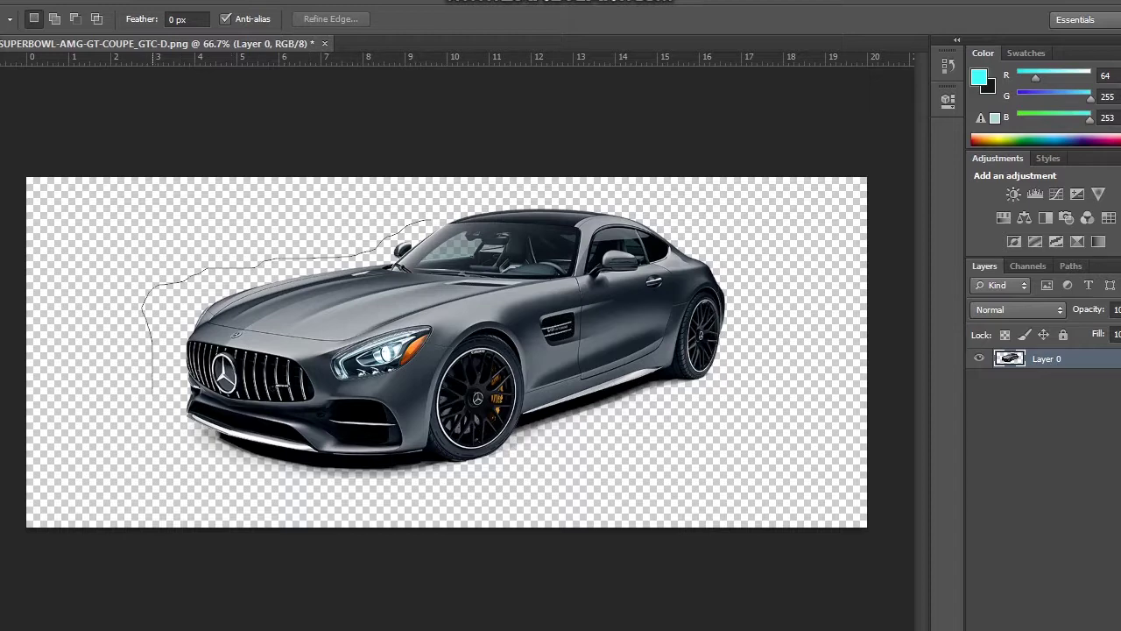
{"action": "left_click_drag", "start_coordinate": [155, 436], "coordinate": [179, 471]}
{"action": "mouse_move", "coordinate": [206, 462]}
{"action": "left_mouse_down"}
{"action": "mouse_move", "coordinate": [226, 496]}
{"action": "mouse_move", "coordinate": [249, 487]}
{"action": "left_mouse_up"}
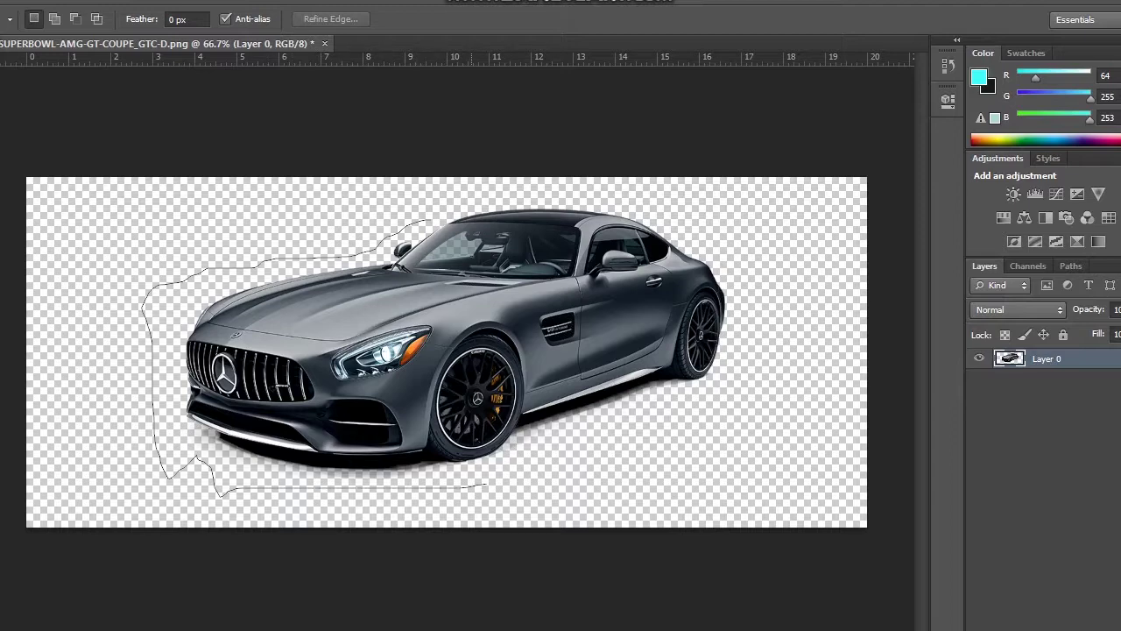
{"action": "left_click_drag", "start_coordinate": [526, 480], "coordinate": [589, 467]}
{"action": "mouse_move", "coordinate": [655, 452]}
{"action": "left_mouse_down"}
{"action": "mouse_move", "coordinate": [754, 407]}
{"action": "mouse_move", "coordinate": [790, 366]}
{"action": "left_mouse_up"}
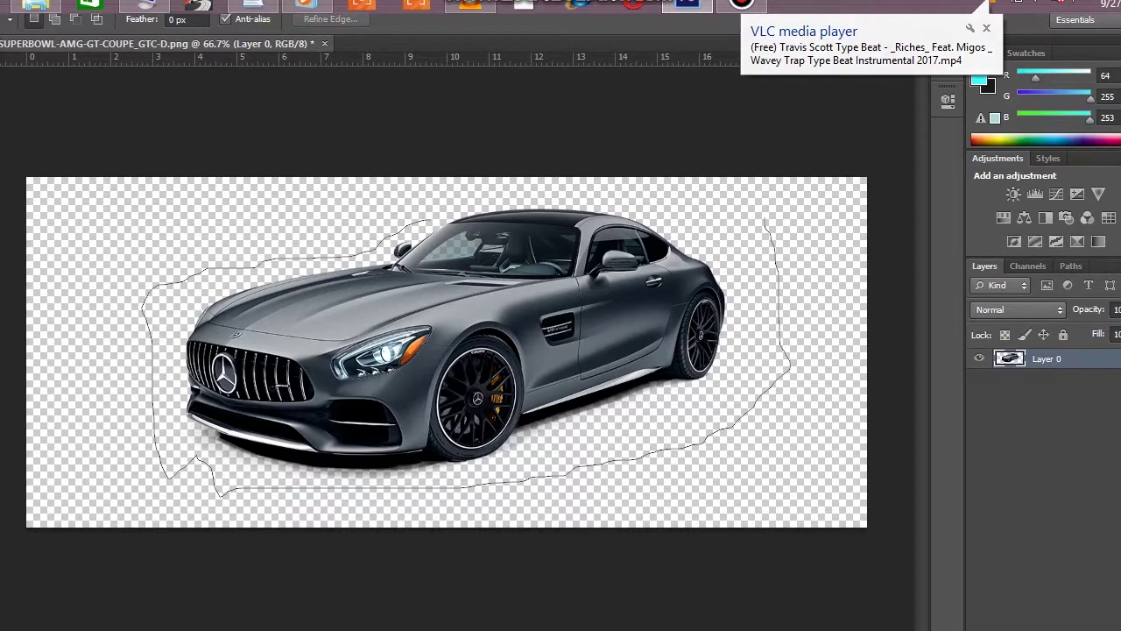
{"action": "left_click_drag", "start_coordinate": [764, 219], "coordinate": [699, 198]}
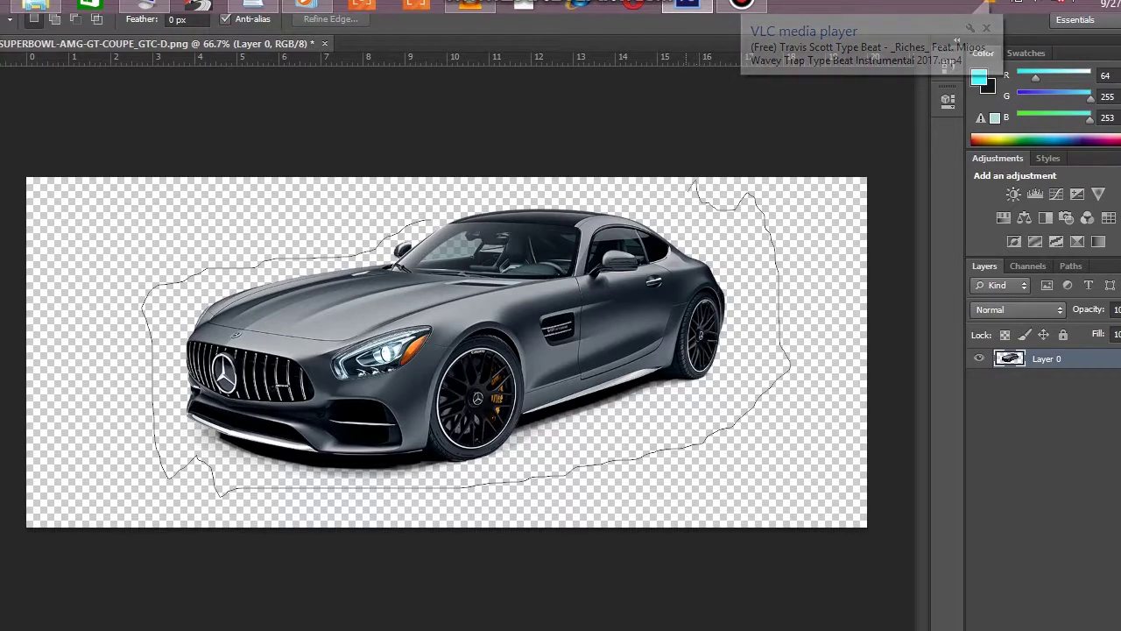
{"action": "left_click_drag", "start_coordinate": [697, 183], "coordinate": [653, 196]}
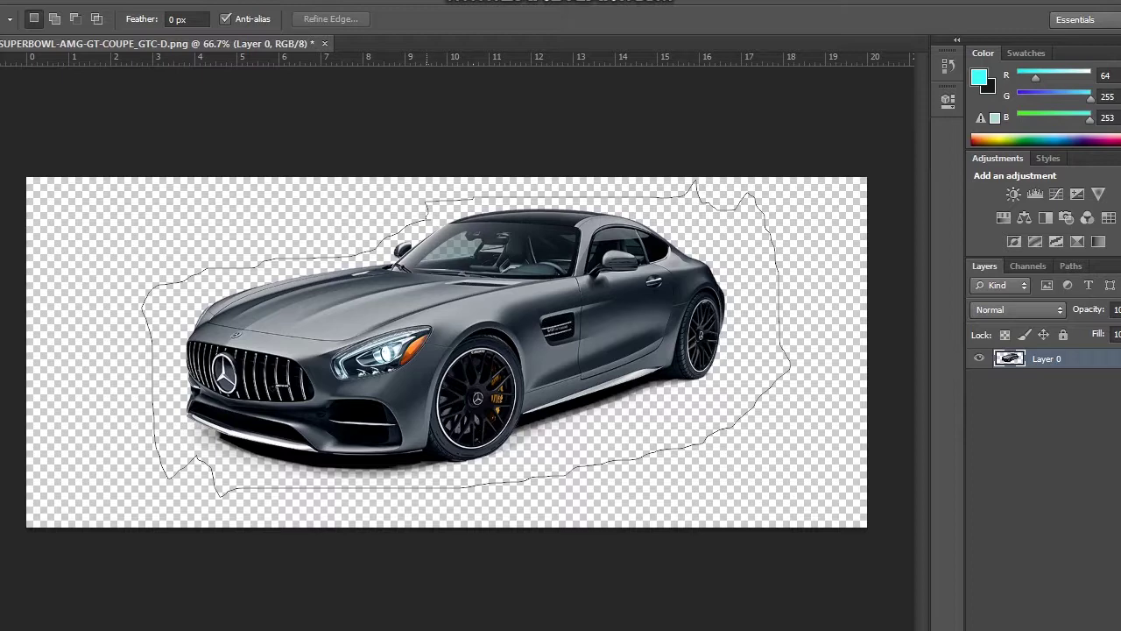
{"action": "left_click_drag", "start_coordinate": [427, 202], "coordinate": [427, 201]}
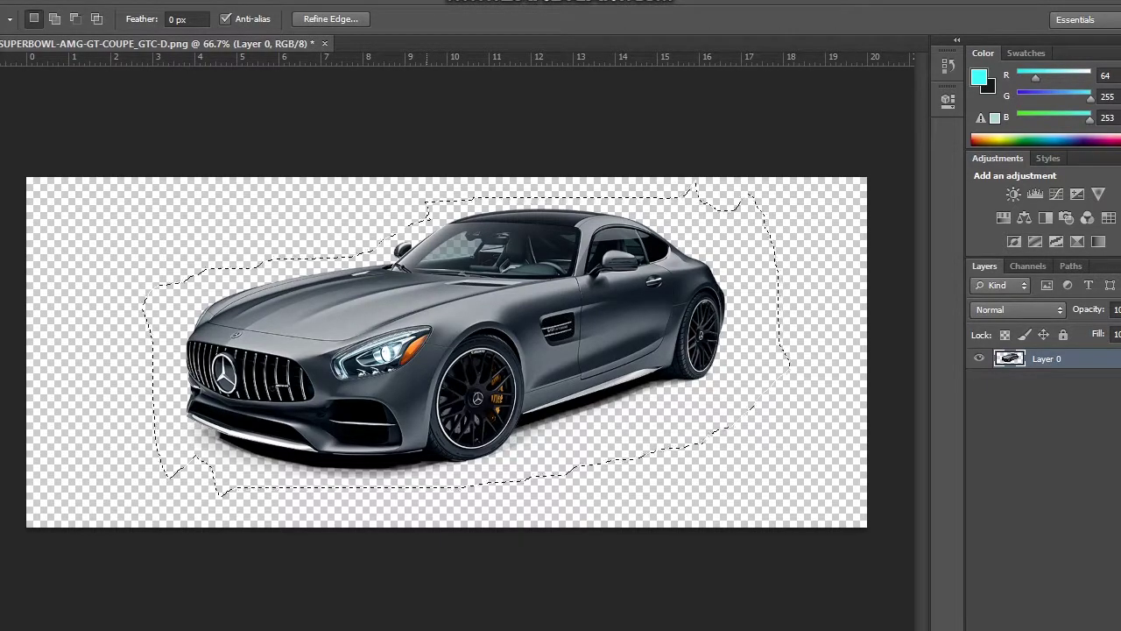
{"action": "key", "text": "ctrl+d"}
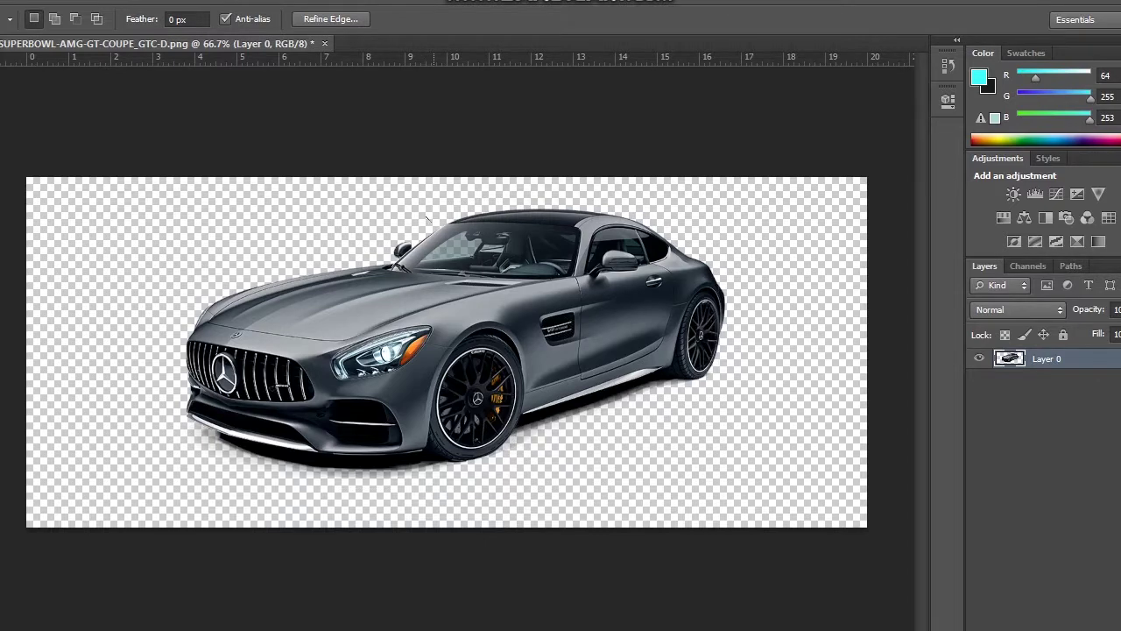
{"action": "key", "text": "Return"}
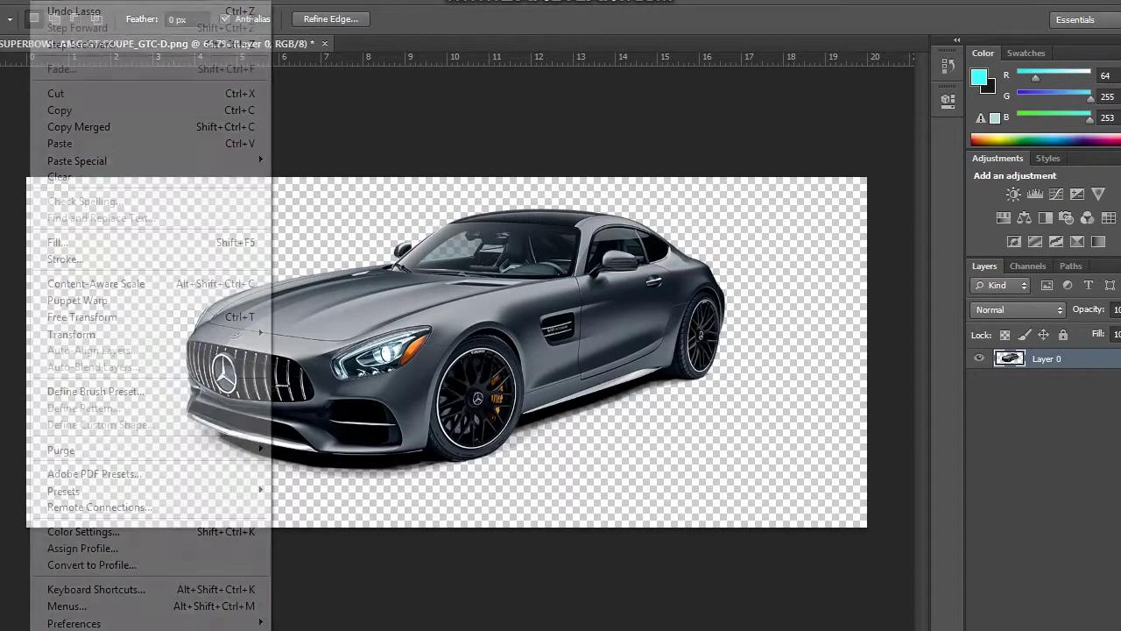
{"action": "left_click", "coordinate": [78, 9]}
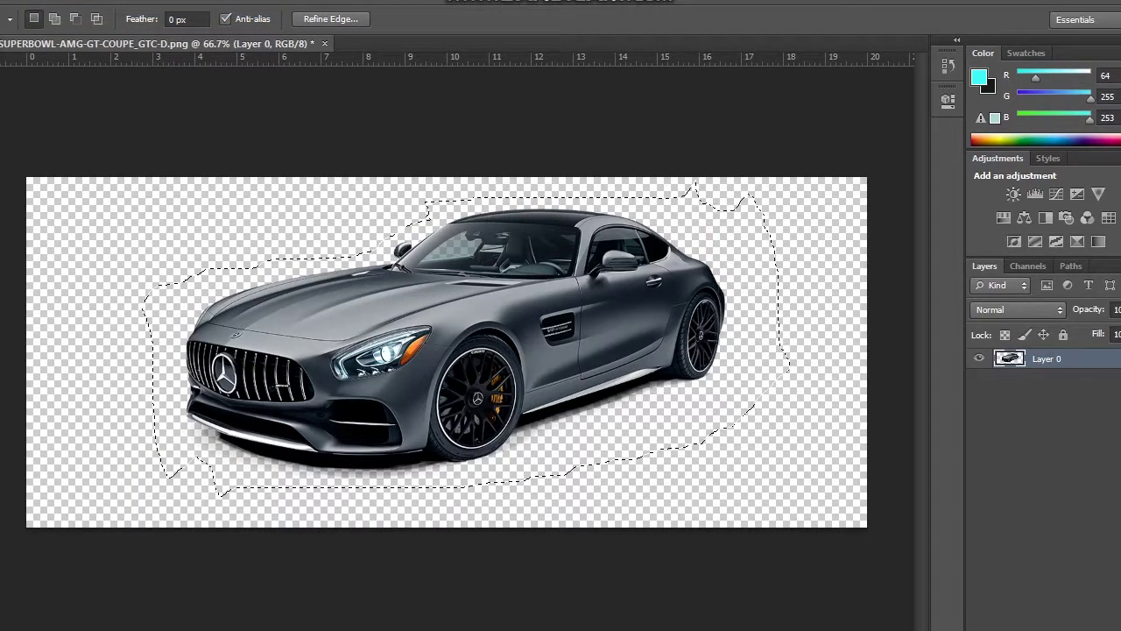
{"action": "left_click_drag", "start_coordinate": [342, 265], "coordinate": [442, 296]}
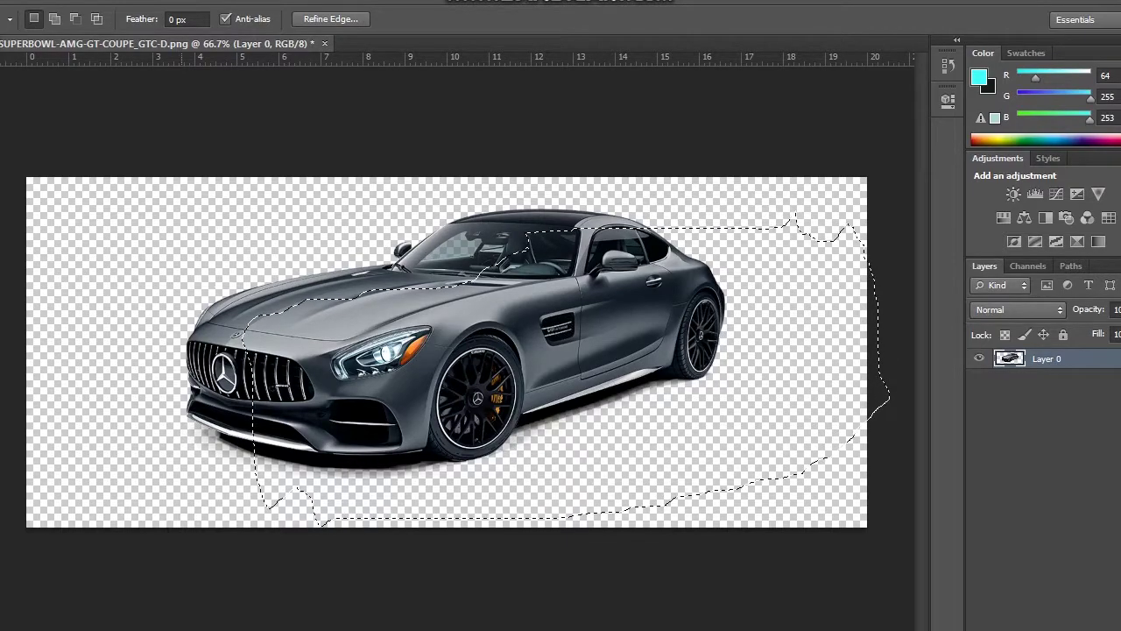
Undo, redo, then undo the selection move to restore it, and choose the Move tool (V).
{"action": "key", "text": "alt+e"}
{"action": "left_click", "coordinate": [97, 11]}
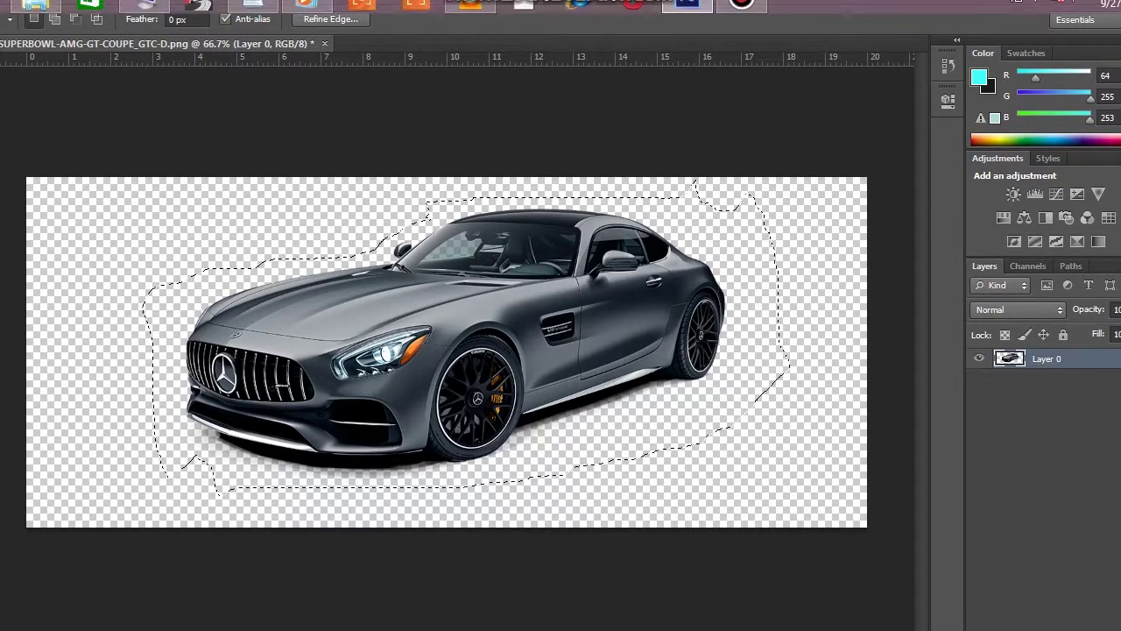
{"action": "key", "text": "alt+e"}
{"action": "key", "text": "Return"}
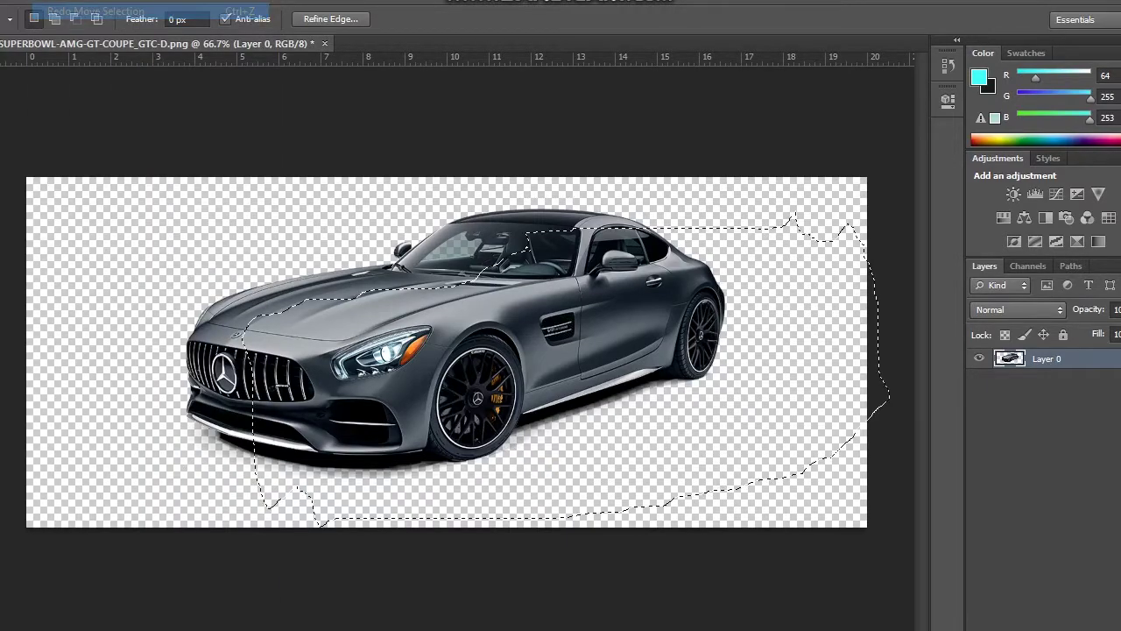
{"action": "key", "text": "alt+e"}
{"action": "key", "text": "Return"}
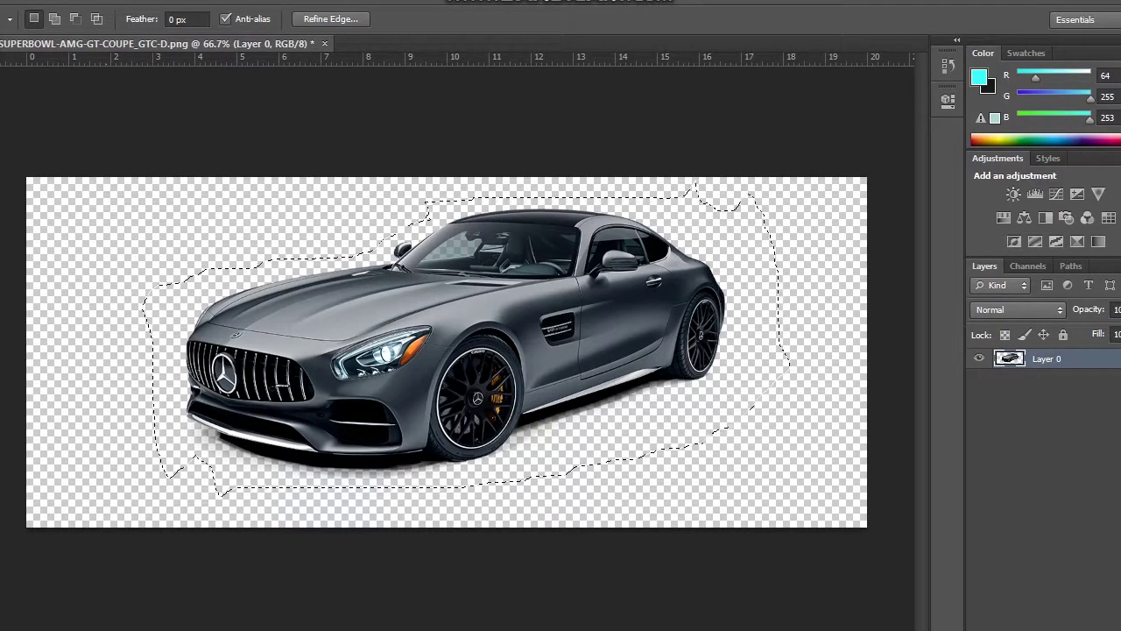
{"action": "key", "text": "v"}
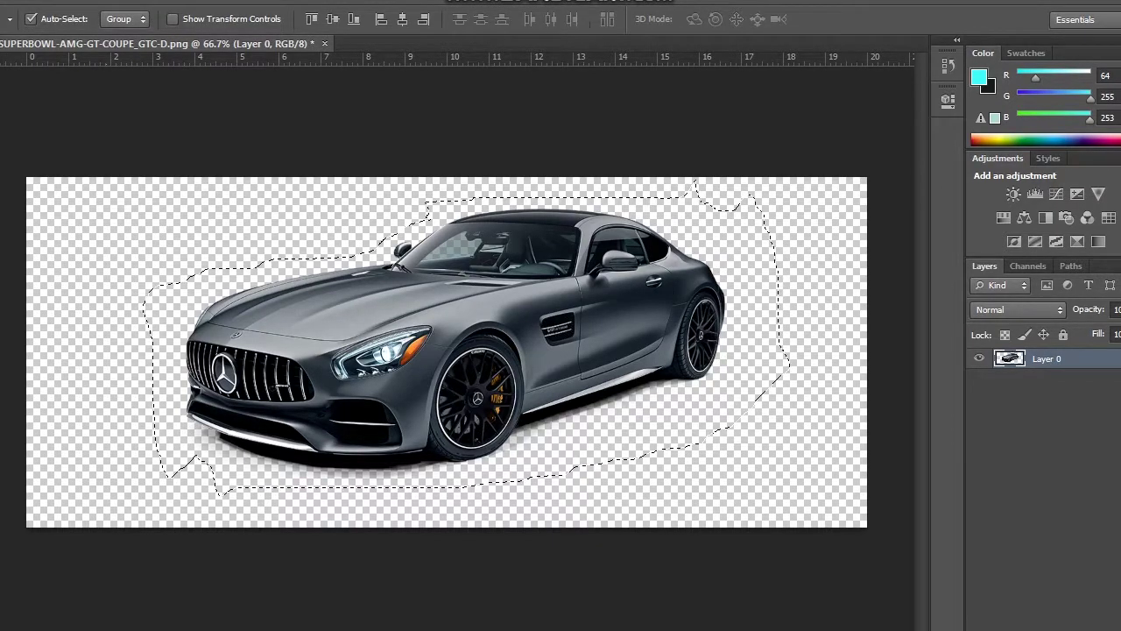